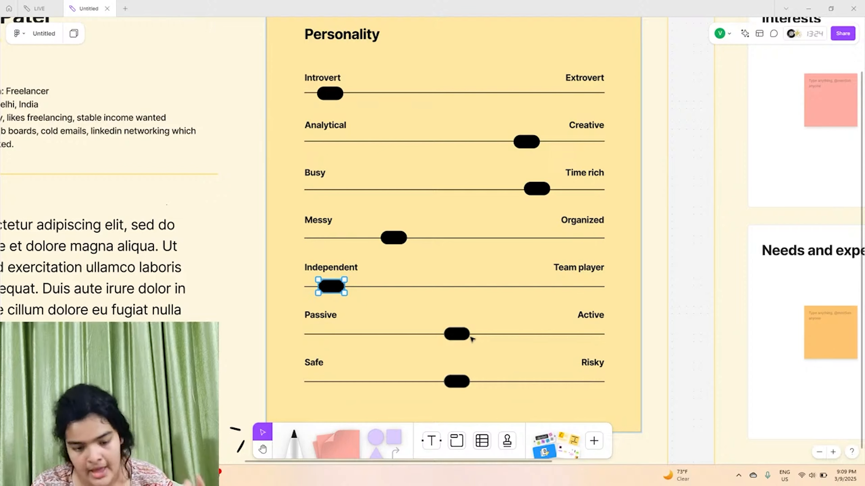
# Step: Move the Passive–Active marker well toward Active and the Safe–Risky marker moderately toward Risky on the Personality card
pyautogui.click(455, 339)
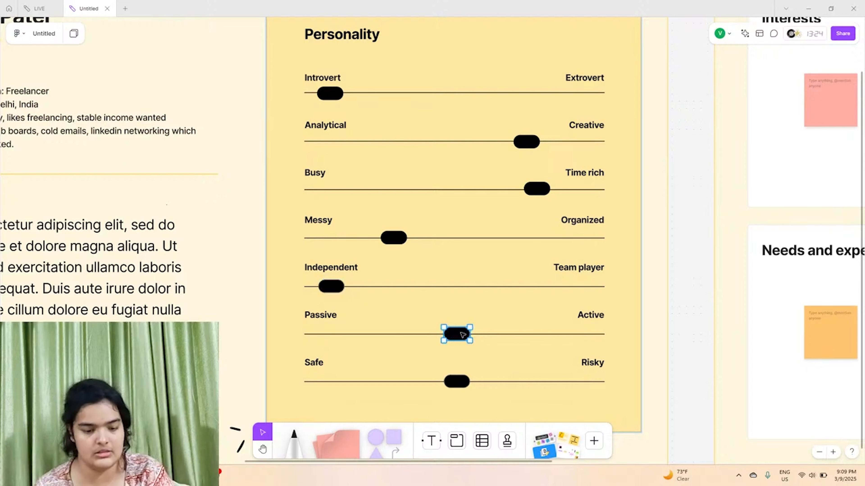
pyautogui.moveTo(462, 334); pyautogui.dragTo(541, 336)
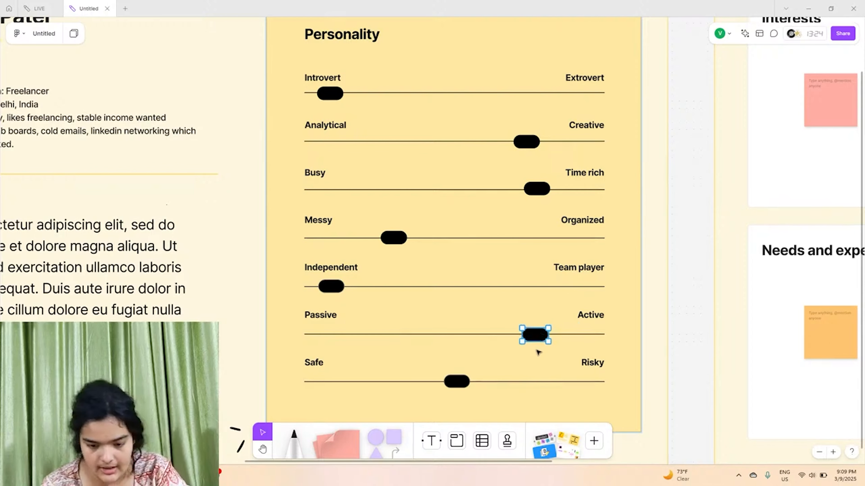
pyautogui.scroll(-1, 538, 352)
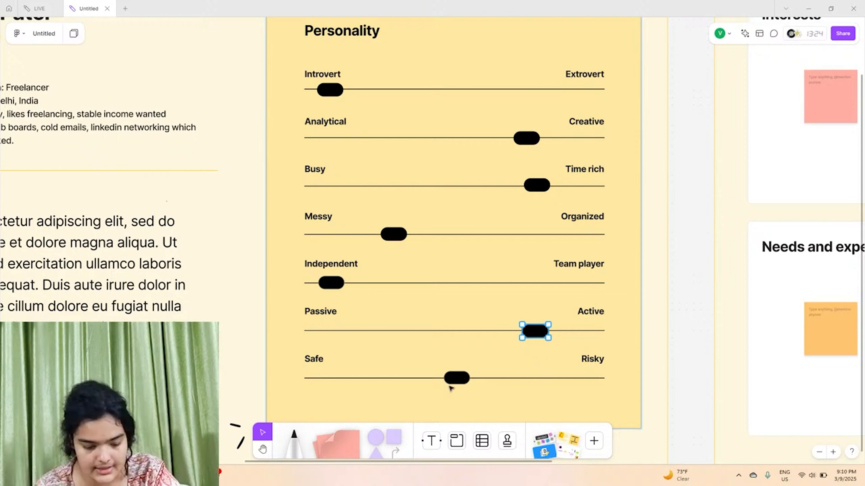
pyautogui.click(458, 378)
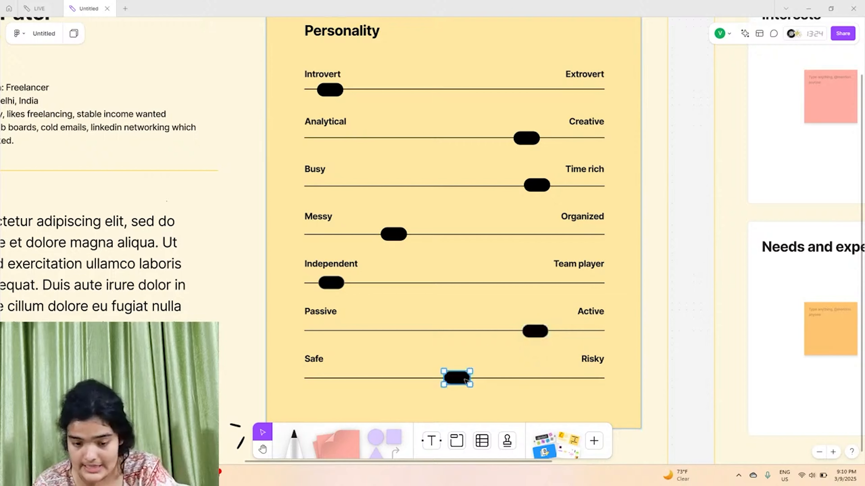
pyautogui.moveTo(459, 379); pyautogui.dragTo(526, 382)
pyautogui.click(650, 324)
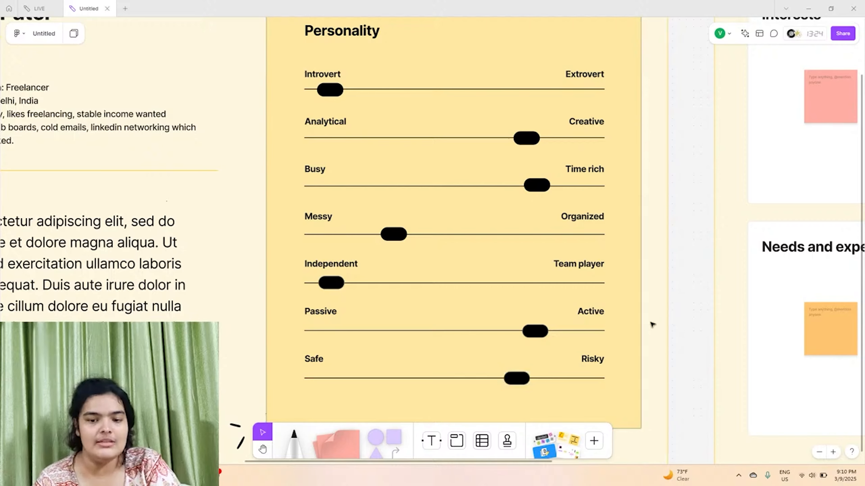
pyautogui.scroll(-3, 650, 324)
pyautogui.hscroll(3, 650, 325)
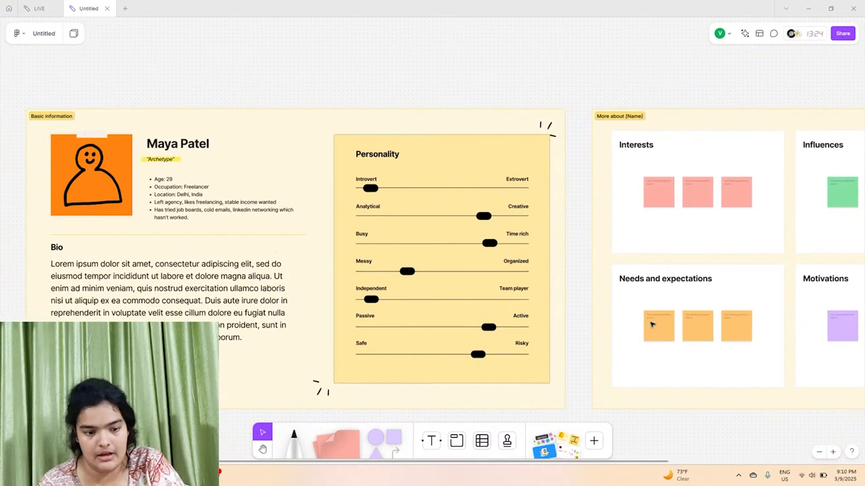
pyautogui.click(78, 193)
pyautogui.hscroll(-3, 81, 194)
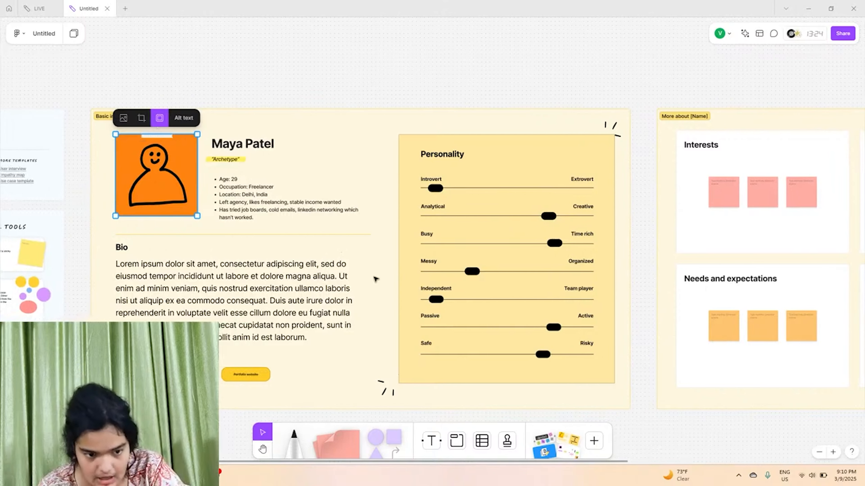
# Step: Write "Designing UIs" on the first sticky note under Interests
pyautogui.hscroll(9, 181, 174)
pyautogui.hscroll(10, 181, 173)
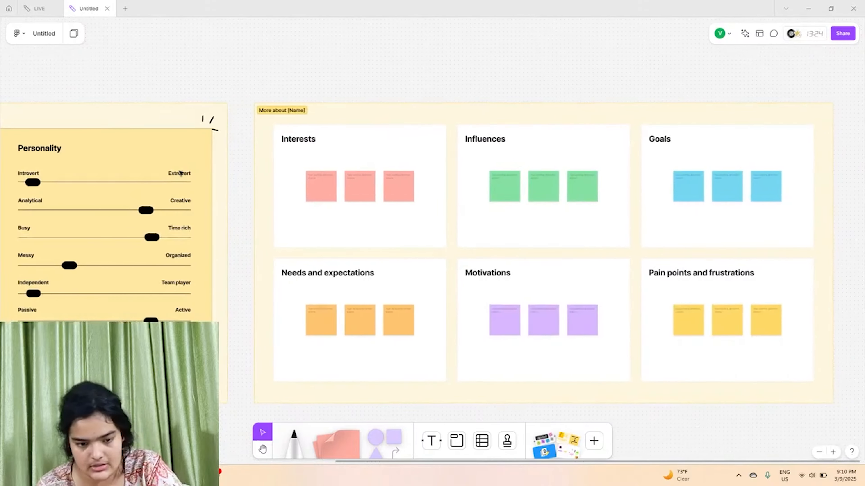
pyautogui.scroll(5, 292, 185)
pyautogui.scroll(-5, 293, 185)
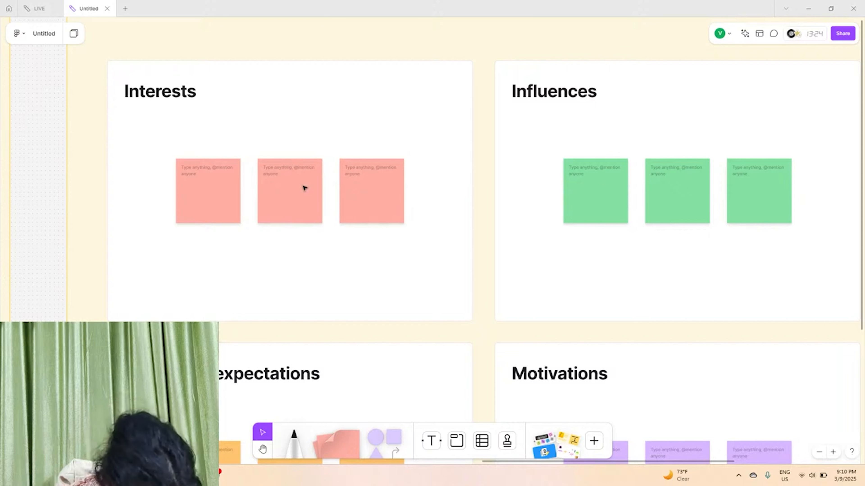
pyautogui.doubleClick(231, 189)
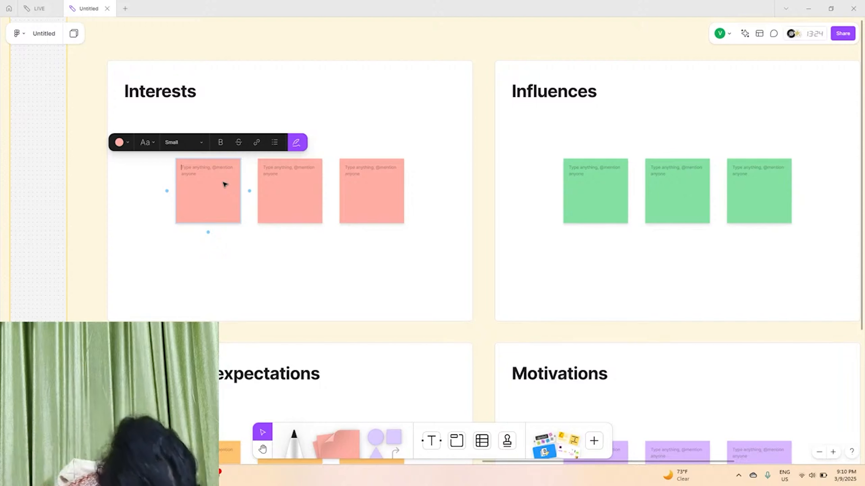
pyautogui.write('DEs')
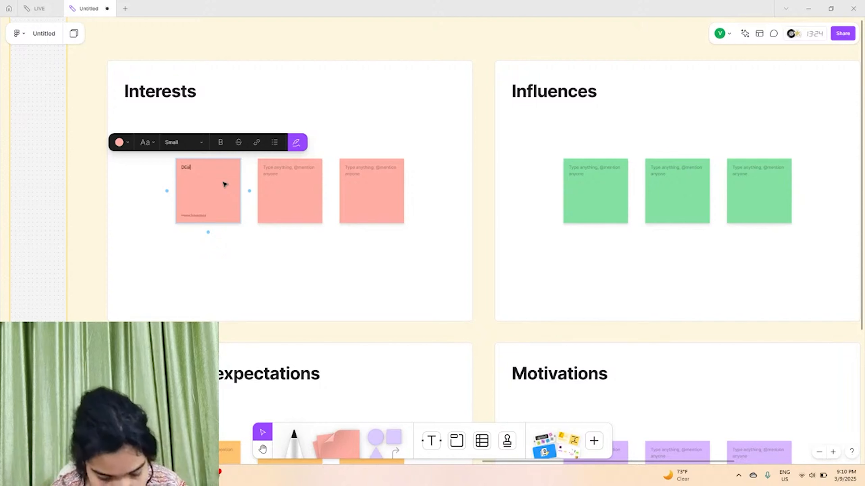
pyautogui.write('igned')
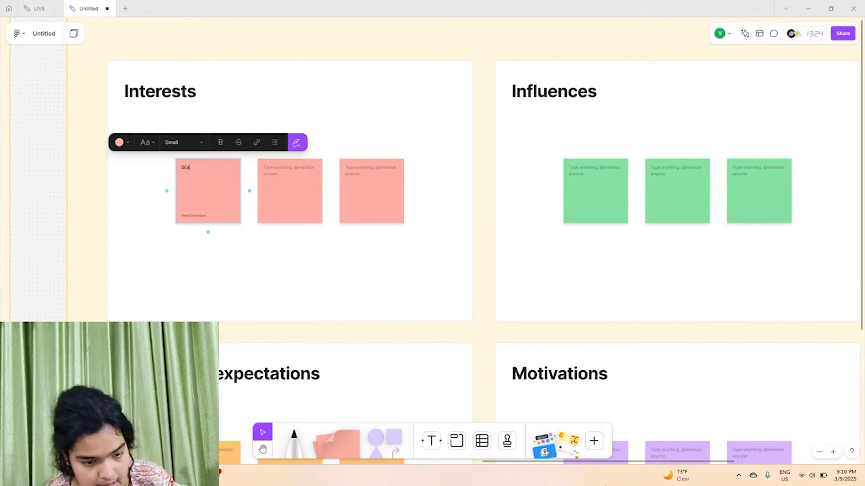
pyautogui.press('BackSpace')
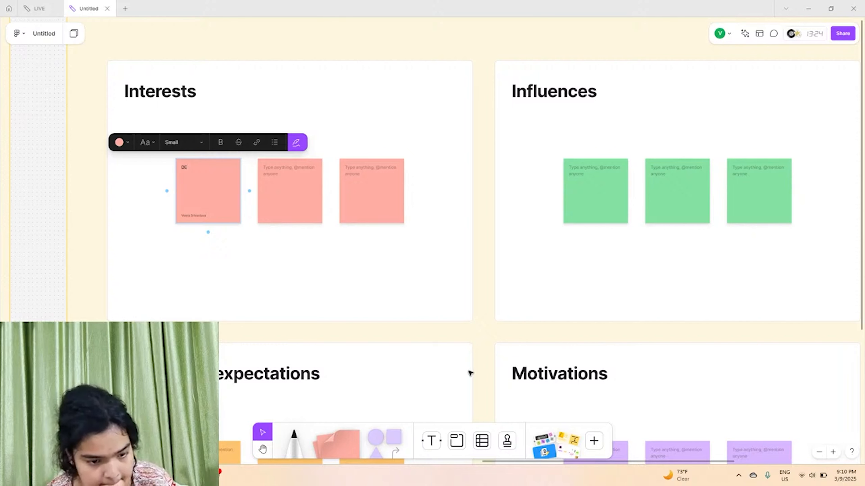
pyautogui.scroll(3, 245, 199)
pyautogui.press('BackSpace')
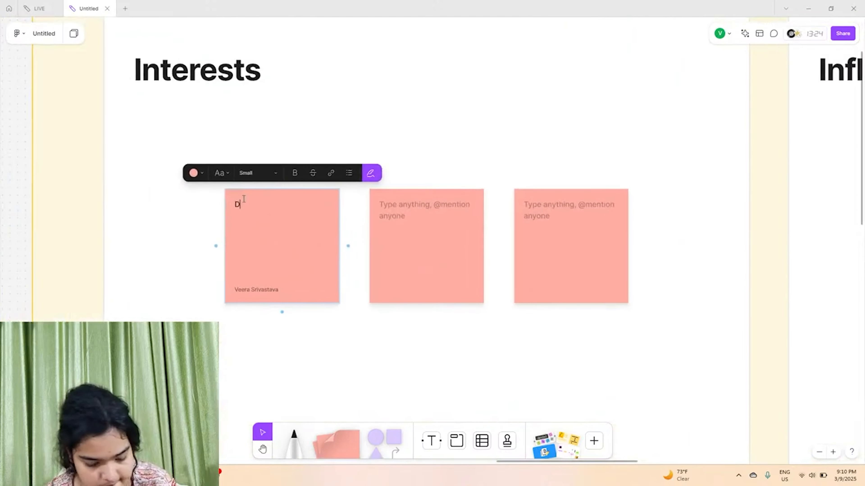
pyautogui.write('esigning ')
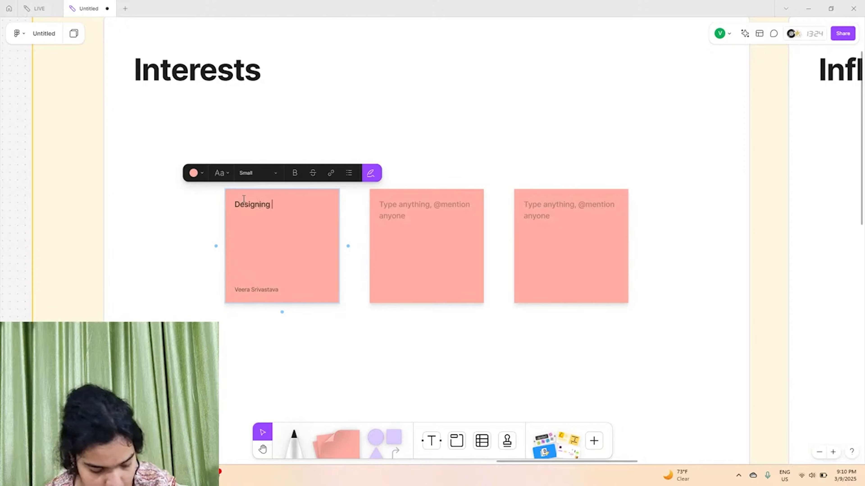
pyautogui.write('UIs')
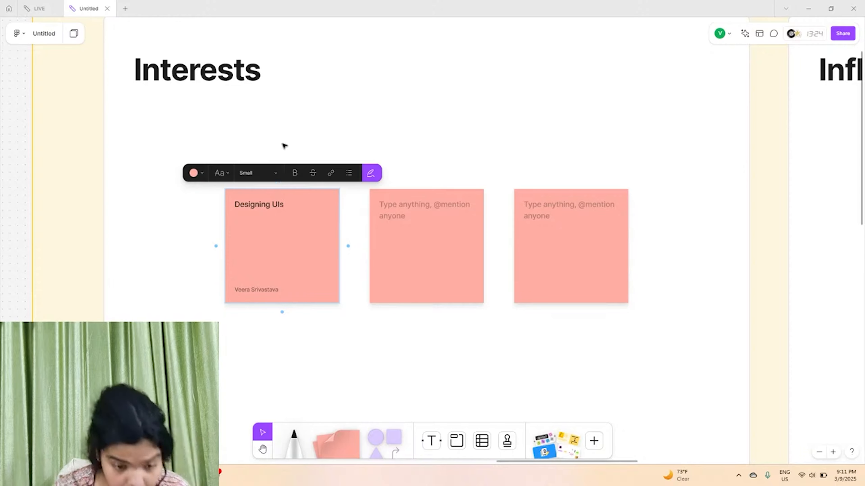
# Step: Write "Ui/ux trends" on the second sticky note under Interests
pyautogui.click(448, 224)
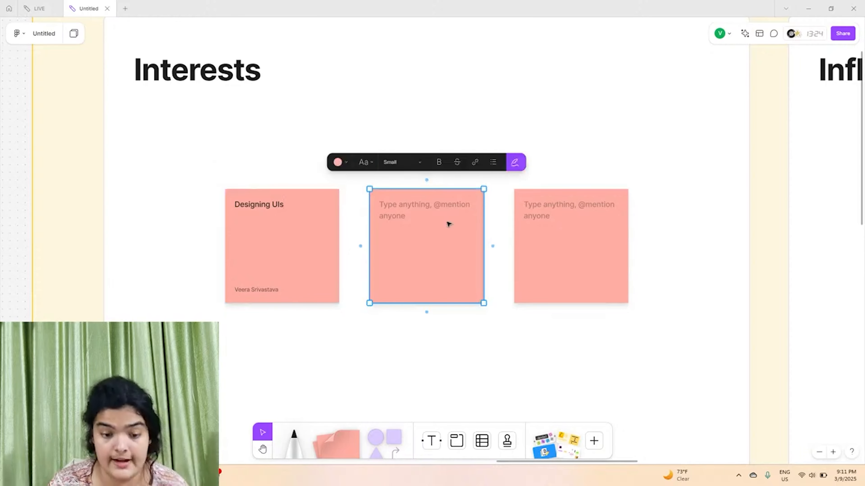
pyautogui.click(424, 209)
pyautogui.write('Ui')
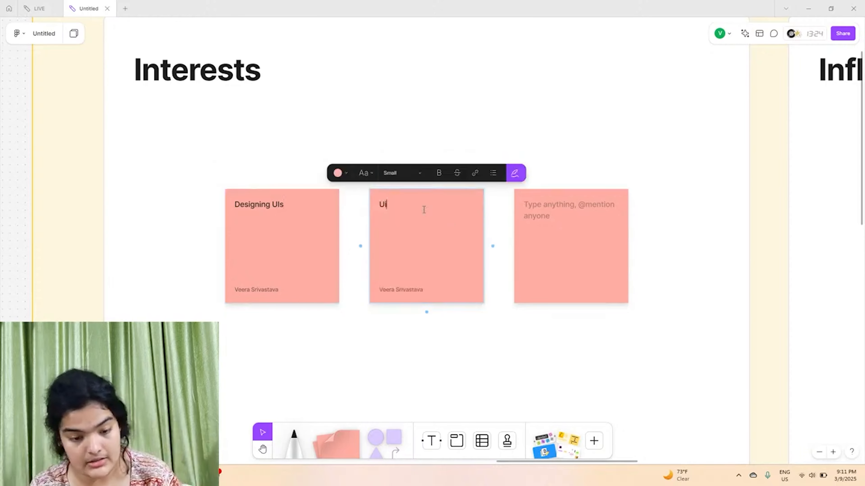
pyautogui.write('/ux')
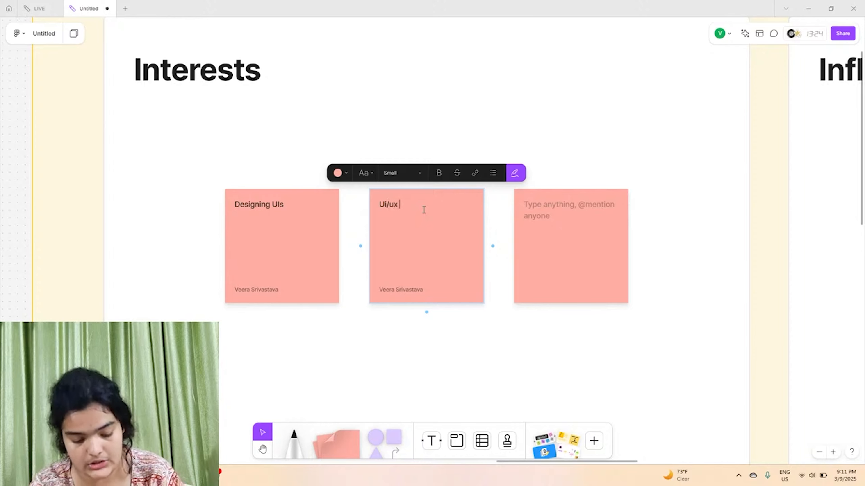
pyautogui.write(' trends')
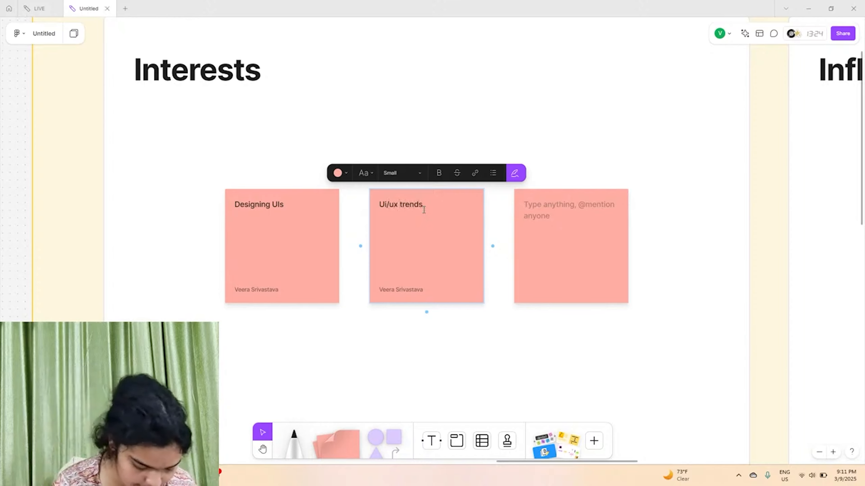
# Step: Write "Buiilding a strong brand online" on the third sticky note under Interests
pyautogui.click(582, 204)
pyautogui.write('B')
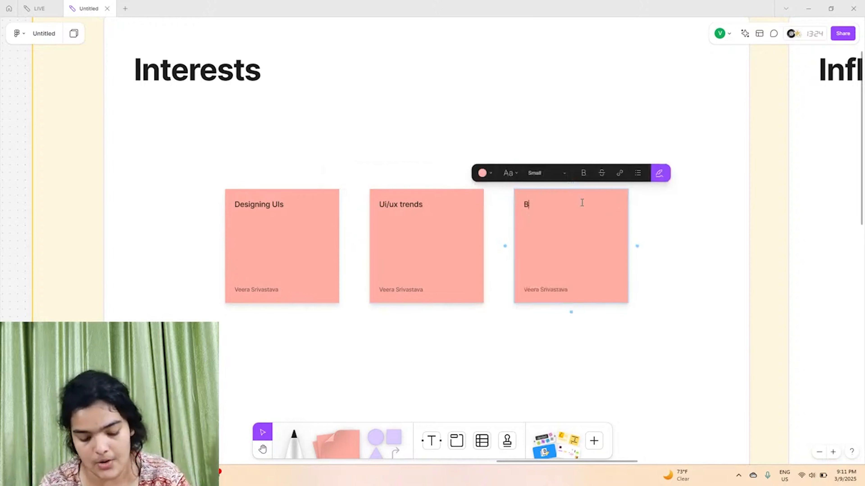
pyautogui.write('uiilding a ')
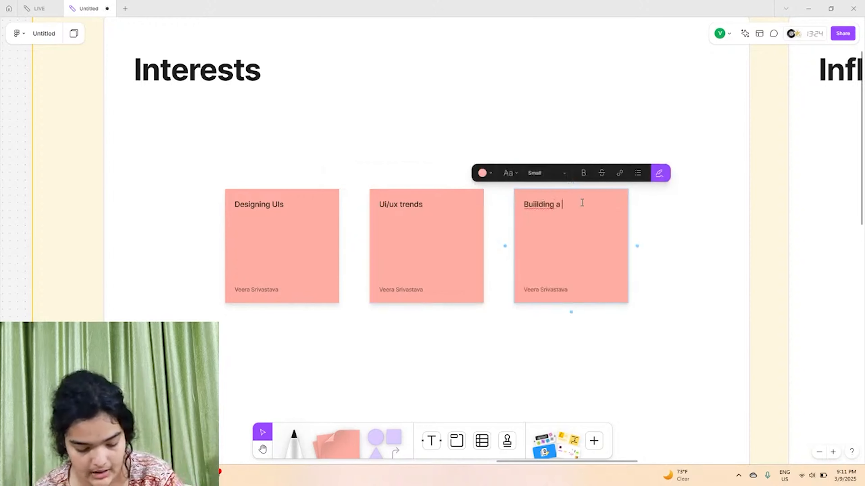
pyautogui.write('strong brand online')
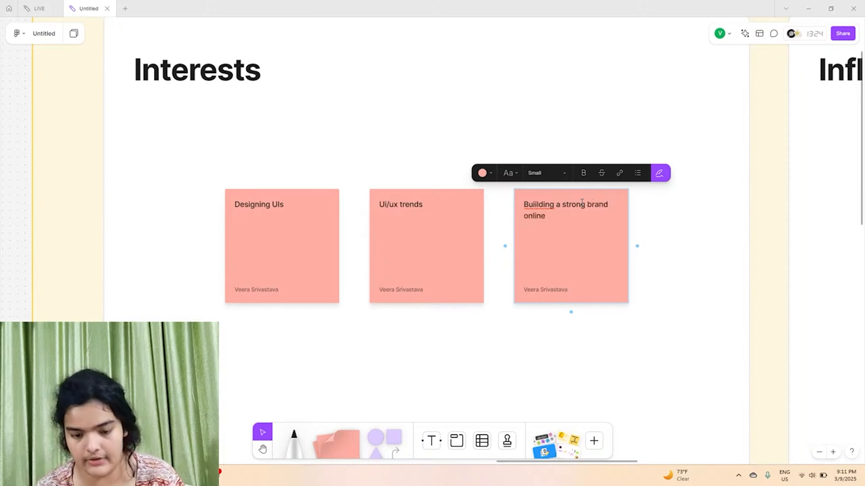
# Step: Write "Designers Pablo Stanley and Femke" on the first sticky note under Influences
pyautogui.scroll(-2, 582, 202)
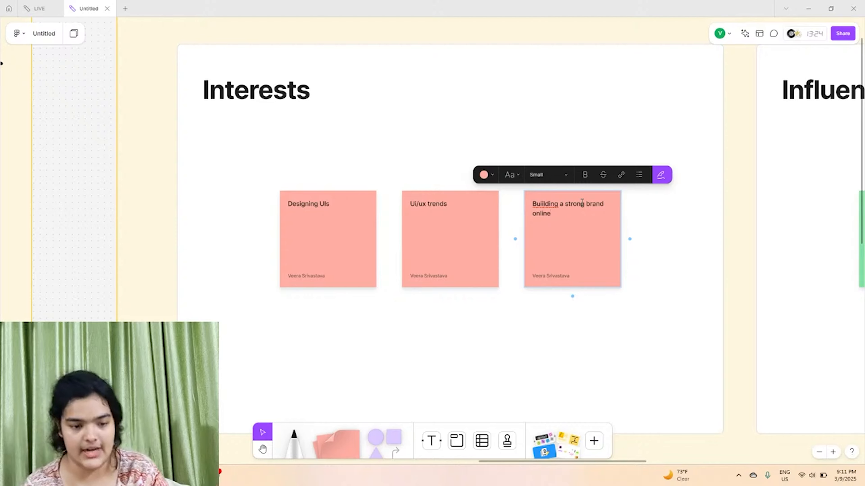
pyautogui.hscroll(10, 582, 202)
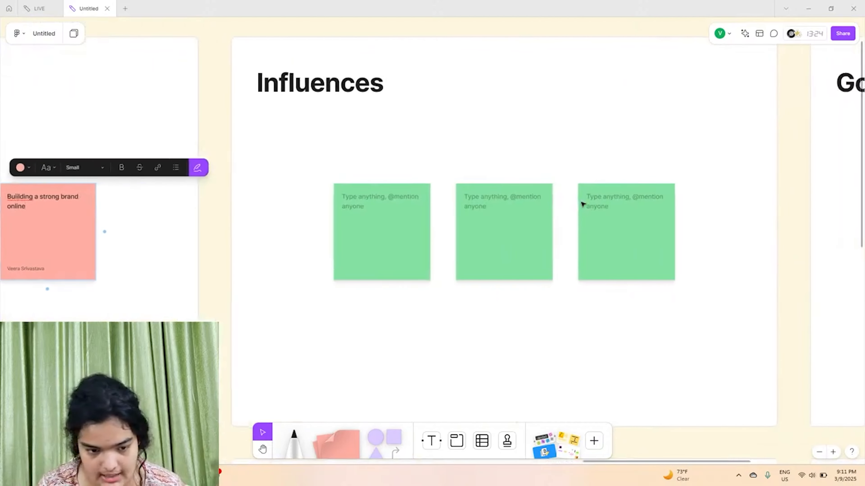
pyautogui.click(396, 192)
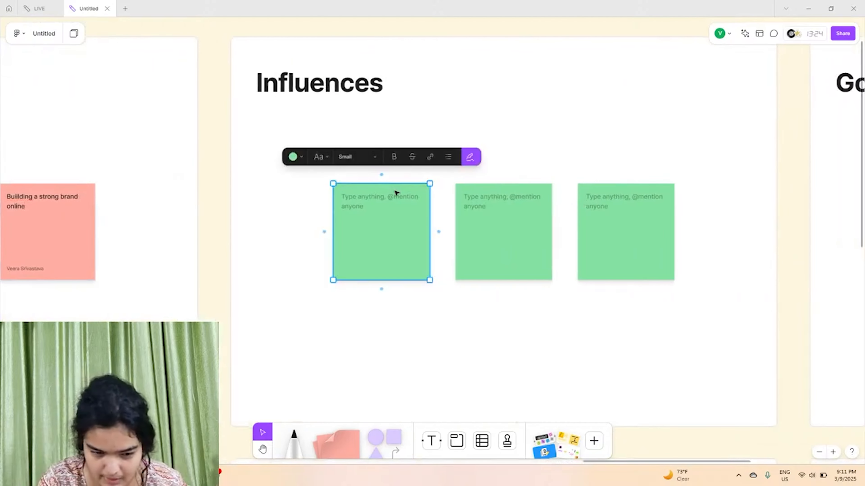
pyautogui.click(379, 196)
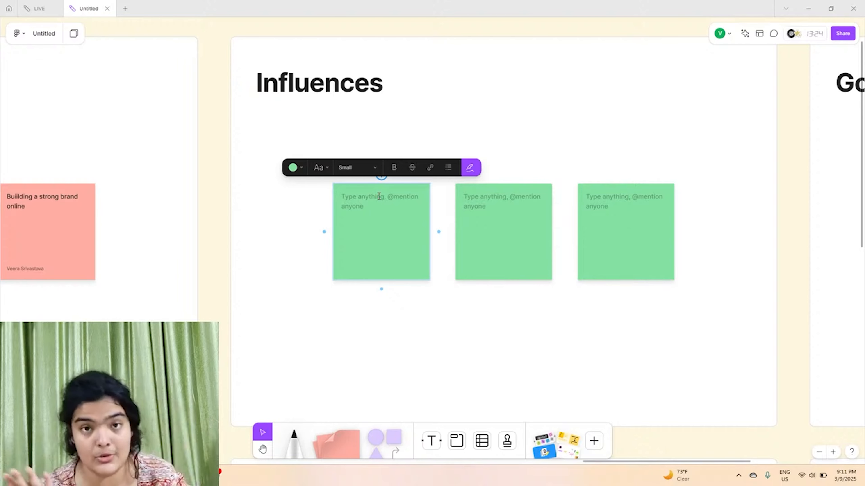
pyautogui.write('Designers')
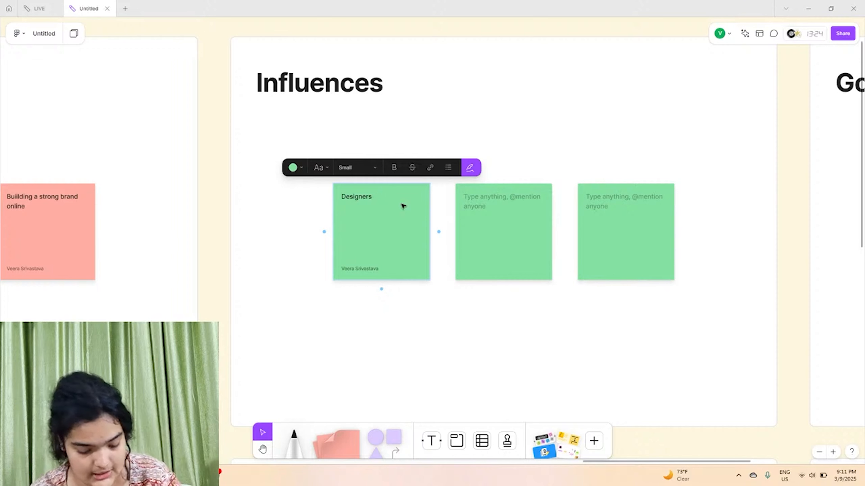
pyautogui.write(' Pablo S')
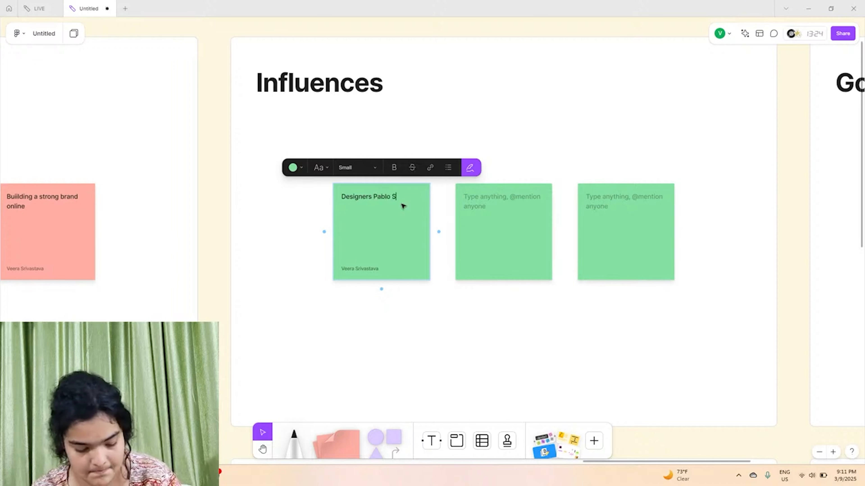
pyautogui.write('tanley an')
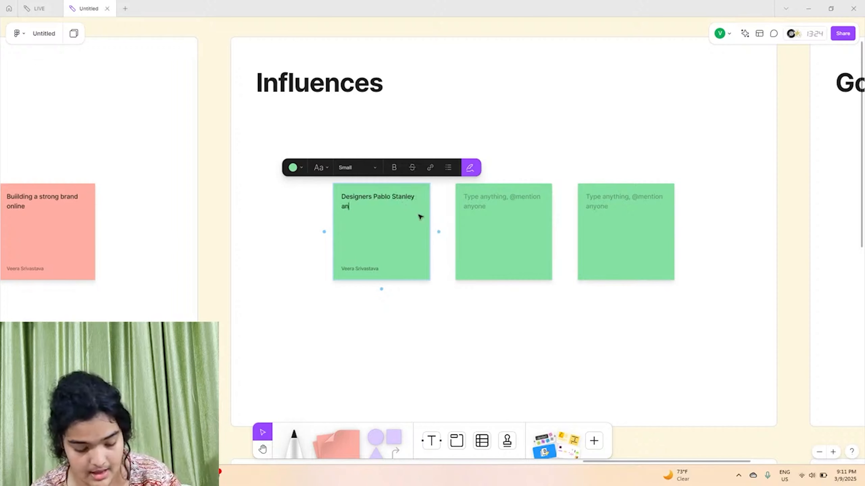
pyautogui.write('d Femke')
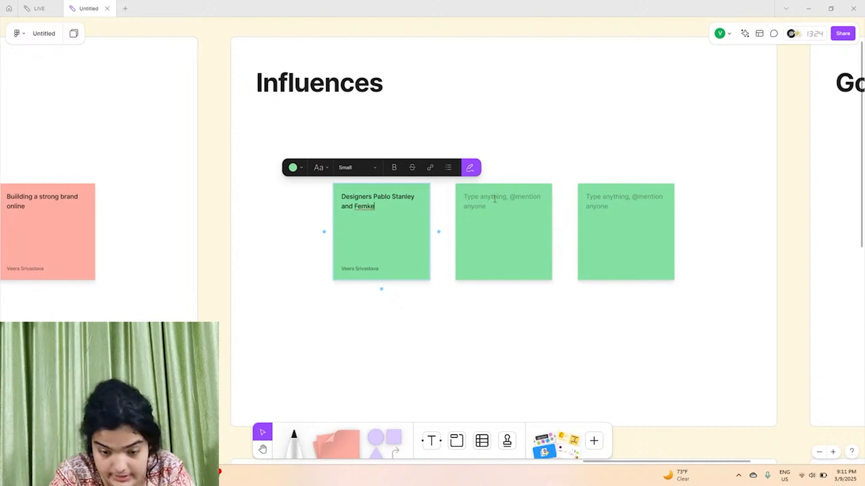
# Step: Write "Dribble, awwards , behance" on the second sticky note under Influences
pyautogui.doubleClick(494, 199)
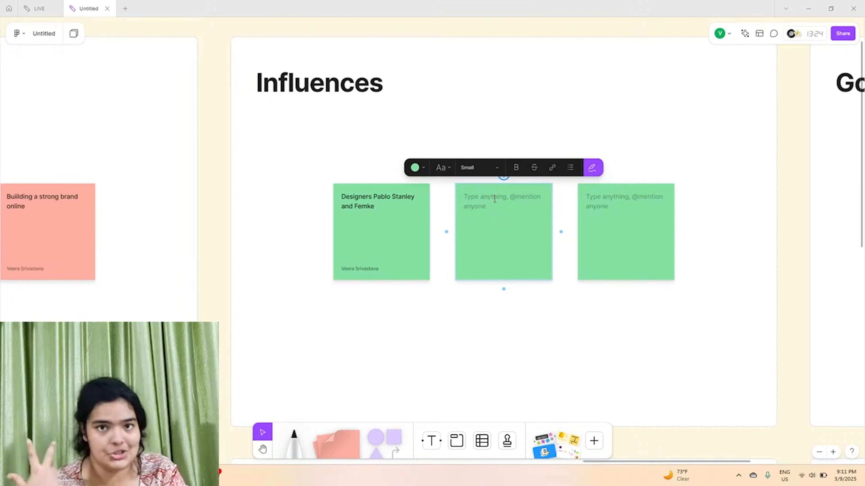
pyautogui.write('Dri')
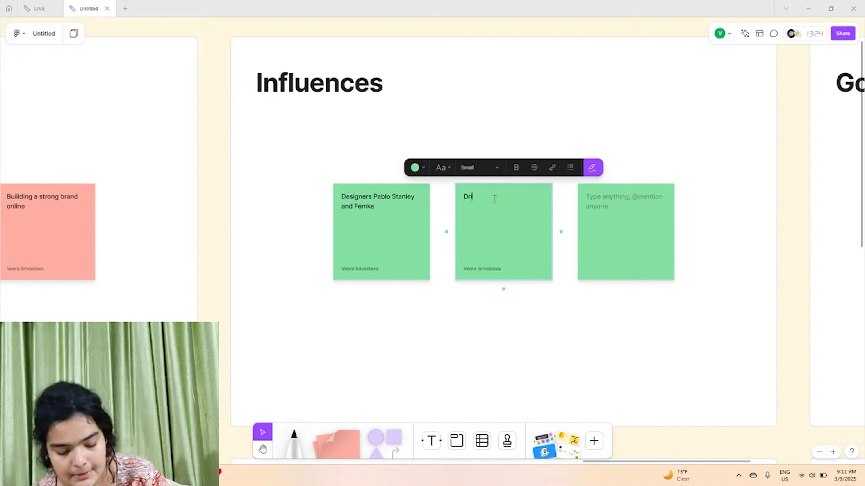
pyautogui.write('bble, a')
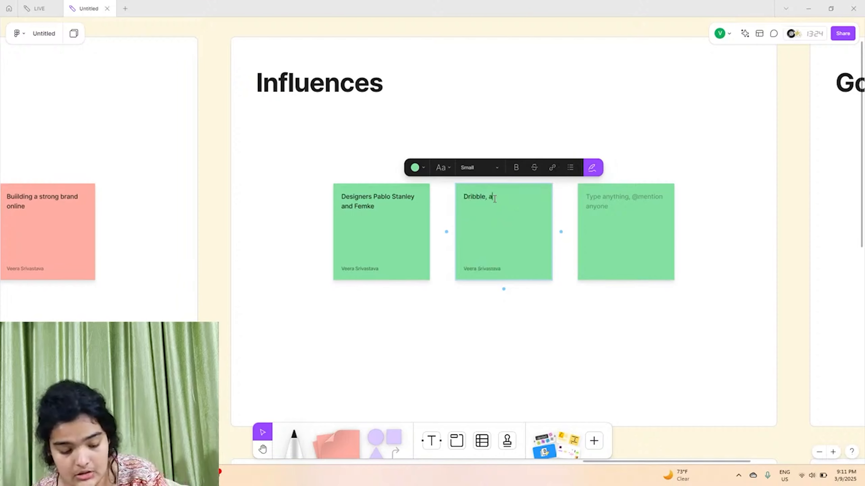
pyautogui.write('wwards ,')
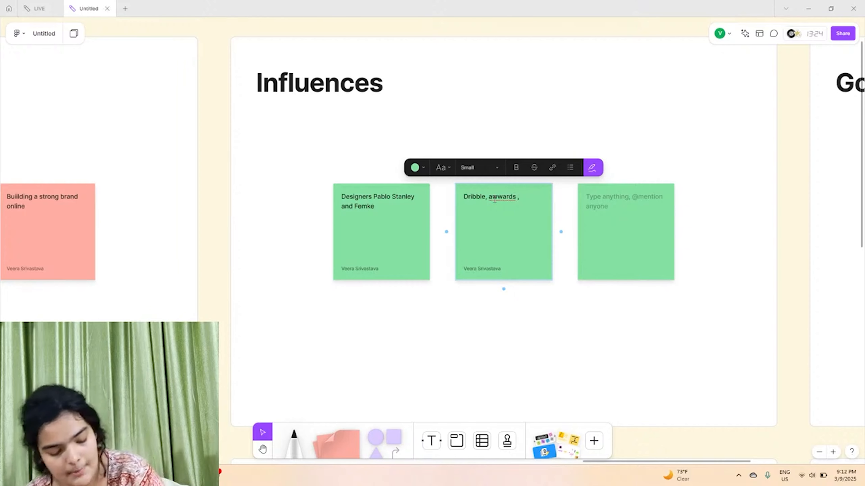
pyautogui.write(' behance')
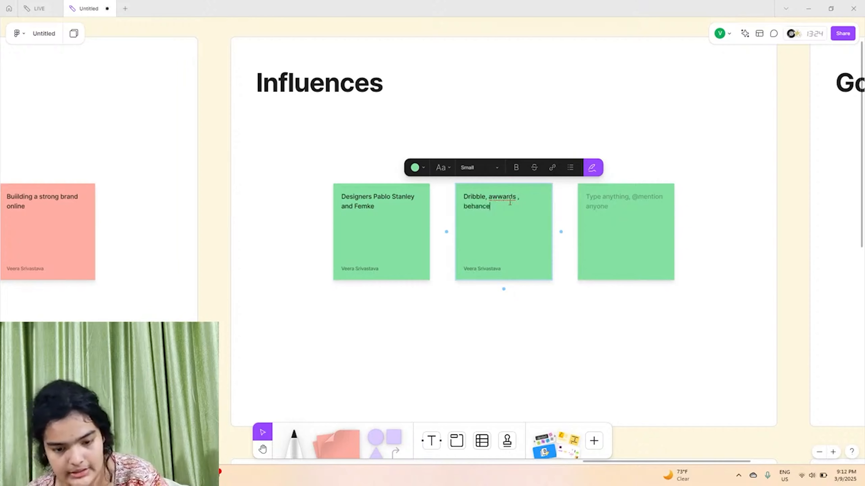
# Step: Correct the spellings to "Dribbble" and "awwwards" on the second Influences sticky note
pyautogui.click(497, 196)
pyautogui.write('w')
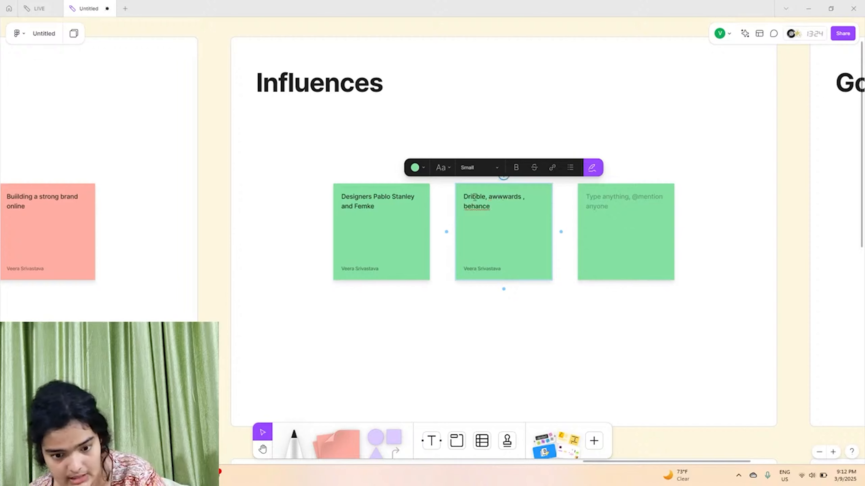
pyautogui.write('n')
pyautogui.press('BackSpace')
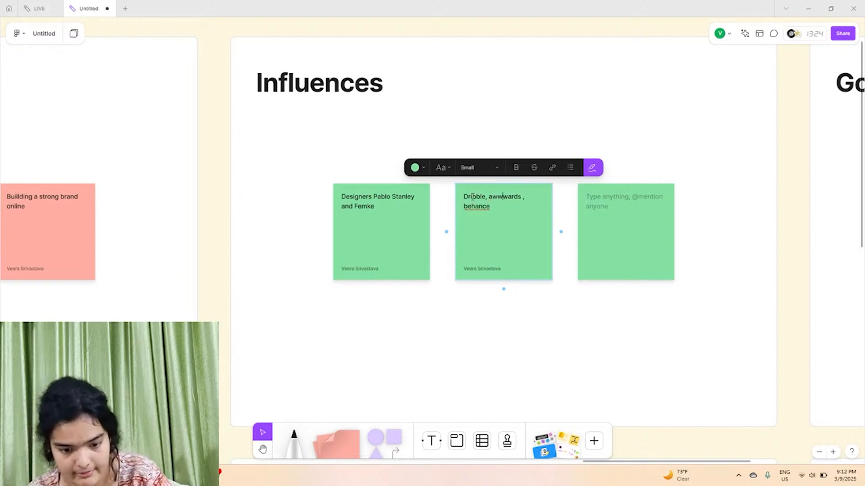
pyautogui.click(473, 197)
pyautogui.write('b')
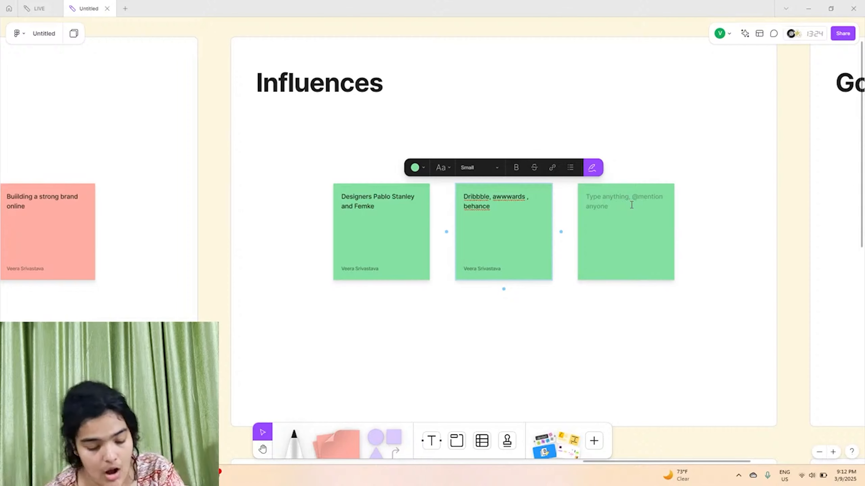
pyautogui.write('Other succ')
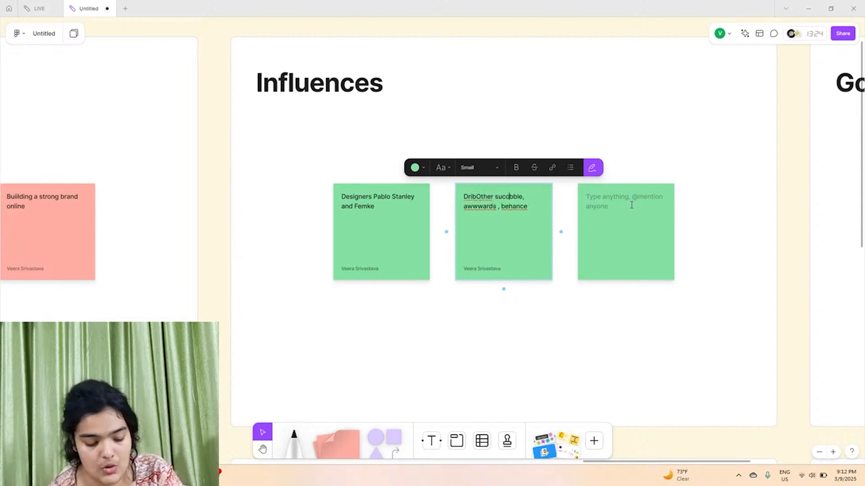
pyautogui.write('essful ')
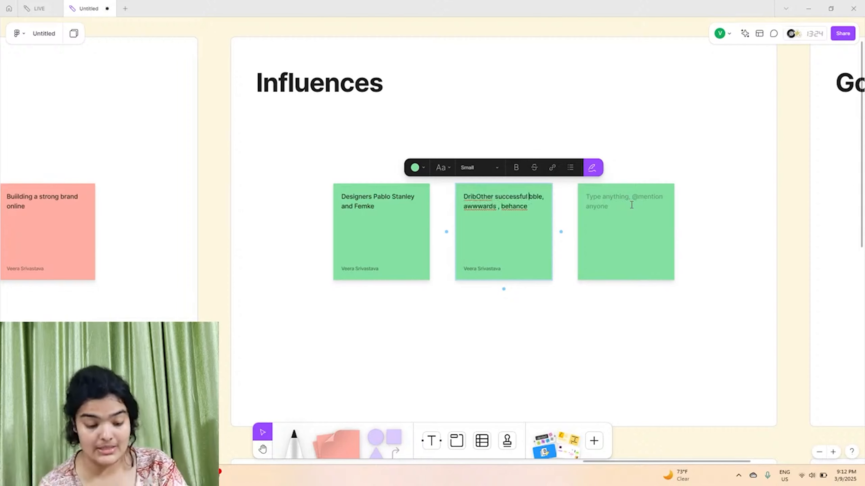
pyautogui.write('freelanbce')
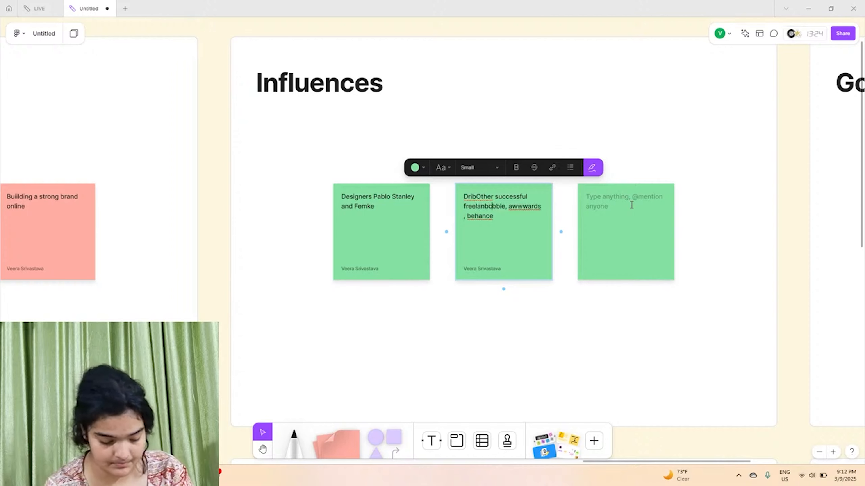
pyautogui.write('rs')
pyautogui.click(631, 204)
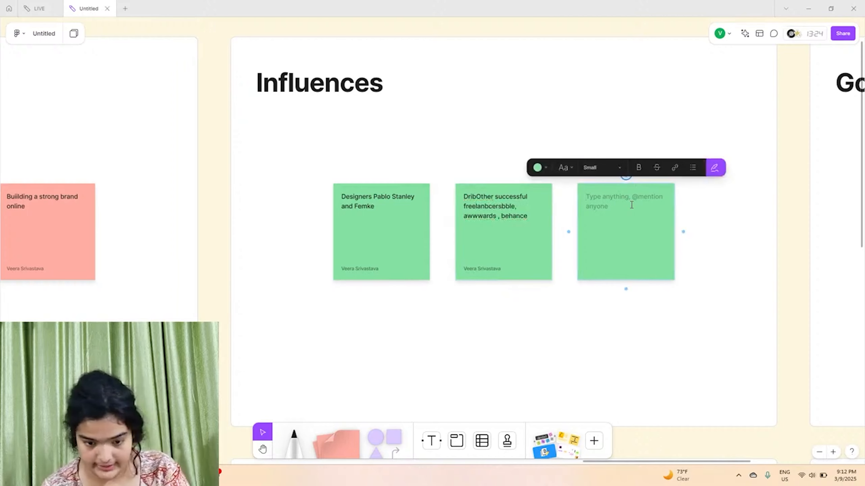
# Step: Replace the text of the second sticky note under Influences with "Dribble, awwards, etc"
pyautogui.click(530, 209)
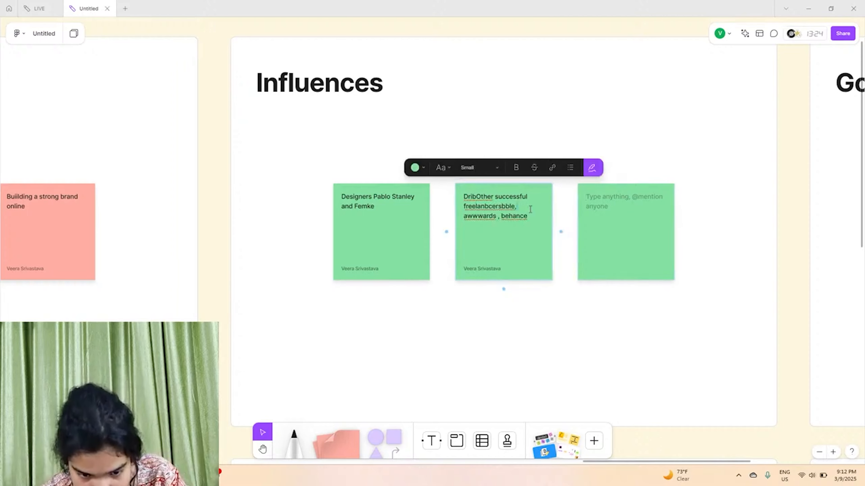
pyautogui.click(530, 209)
pyautogui.write('Dribble,')
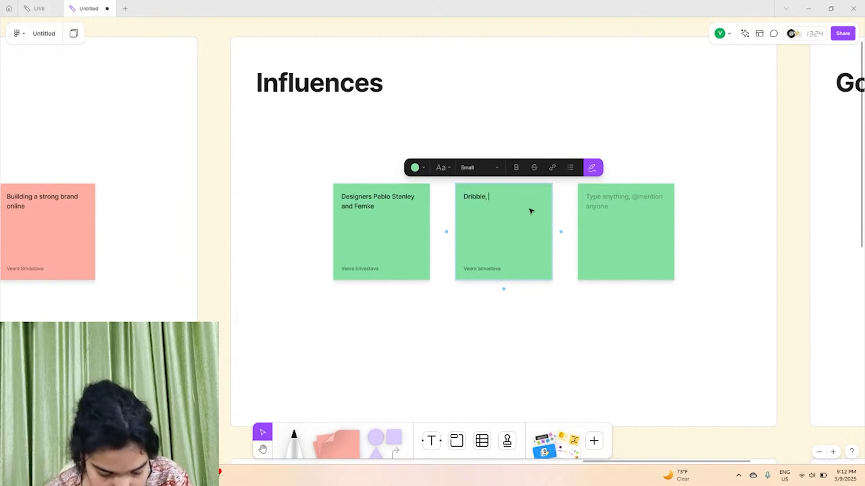
pyautogui.write(' awwards')
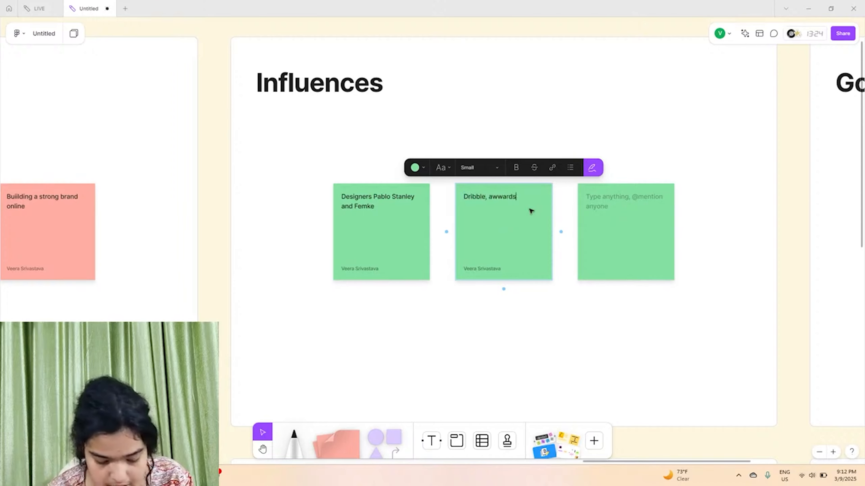
pyautogui.write(', nwe')
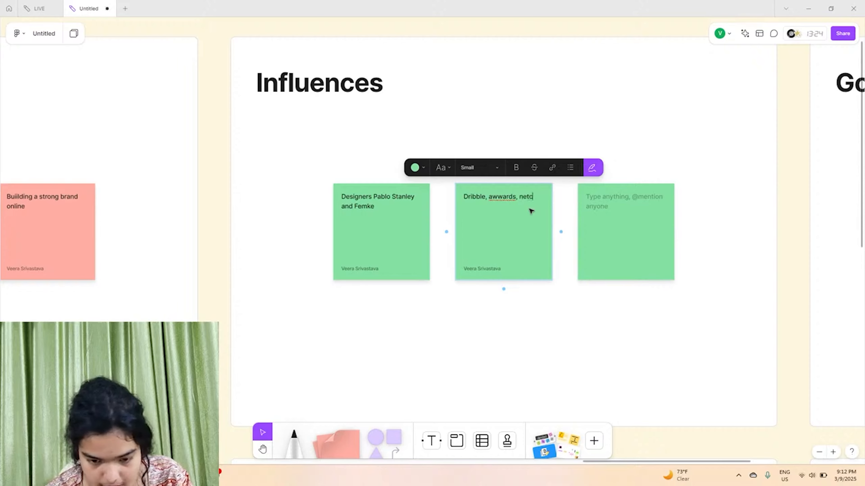
pyautogui.press('BackSpace')
pyautogui.press('BackSpace')
pyautogui.write('etc')
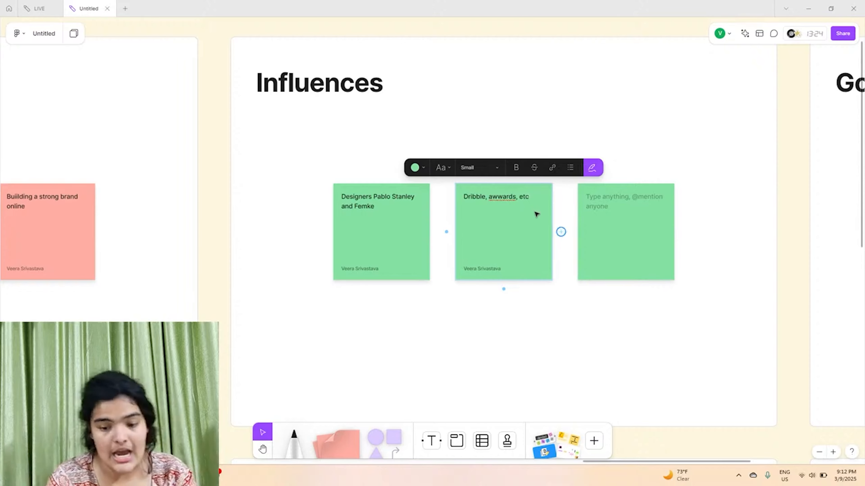
# Step: Write "Successful freelance" on the third sticky note under Influences
pyautogui.click(596, 200)
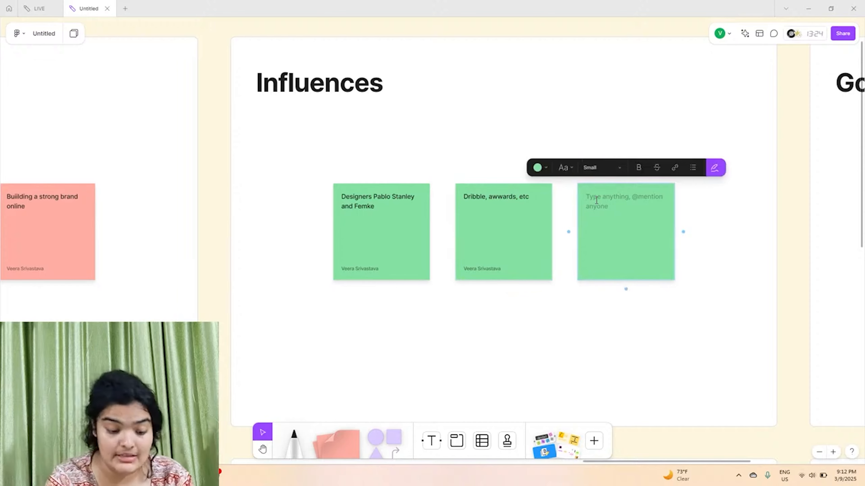
pyautogui.write('Successf')
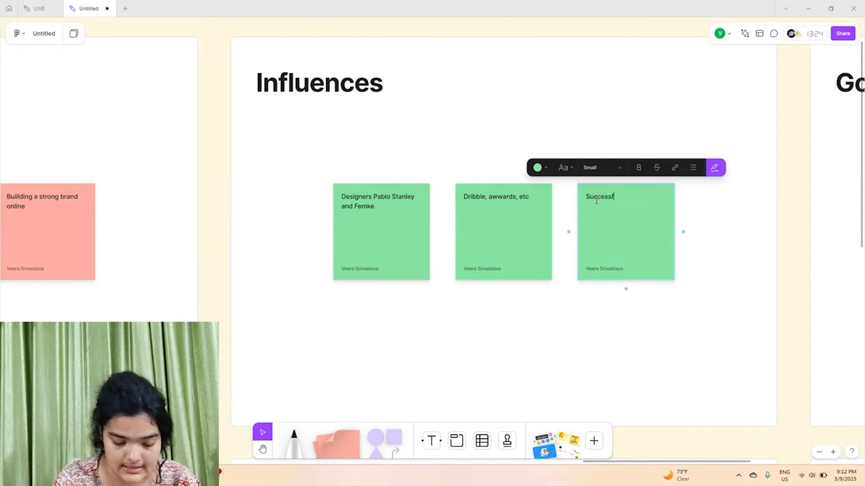
pyautogui.write('ul freela')
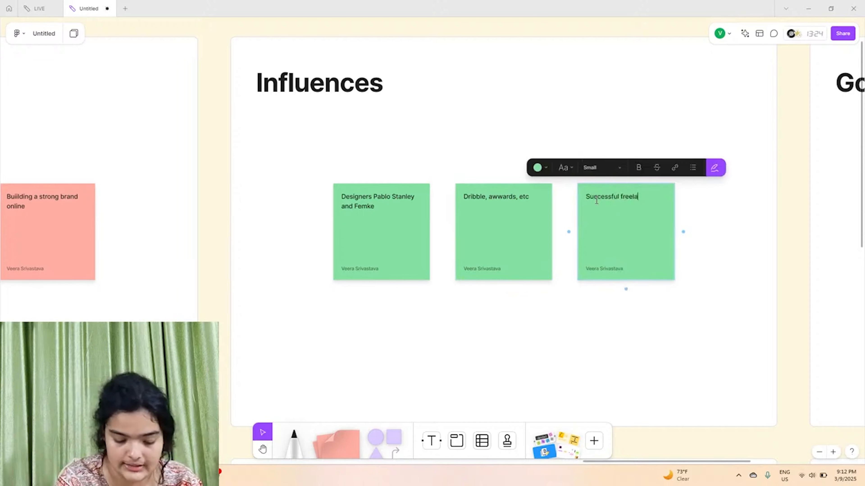
pyautogui.write('b')
pyautogui.press('BackSpace')
pyautogui.write('nce')
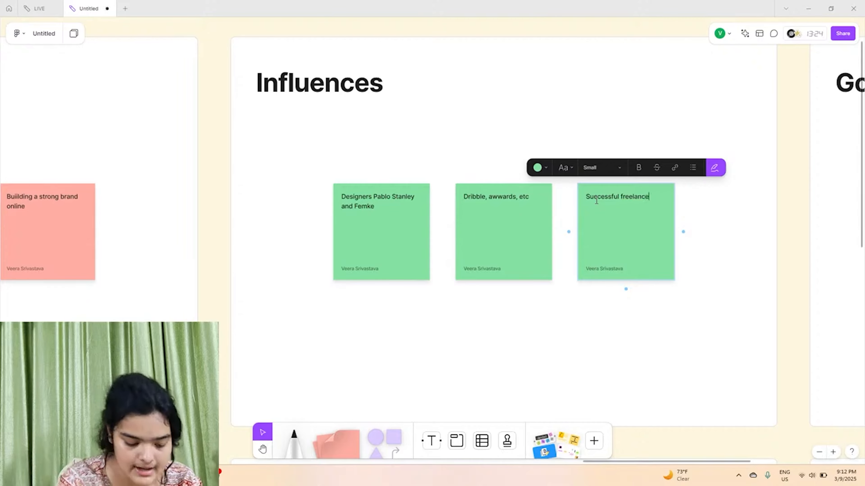
# Step: Write "Securing recurring clients" on the first sticky note under Goals
pyautogui.scroll(-10, 596, 201)
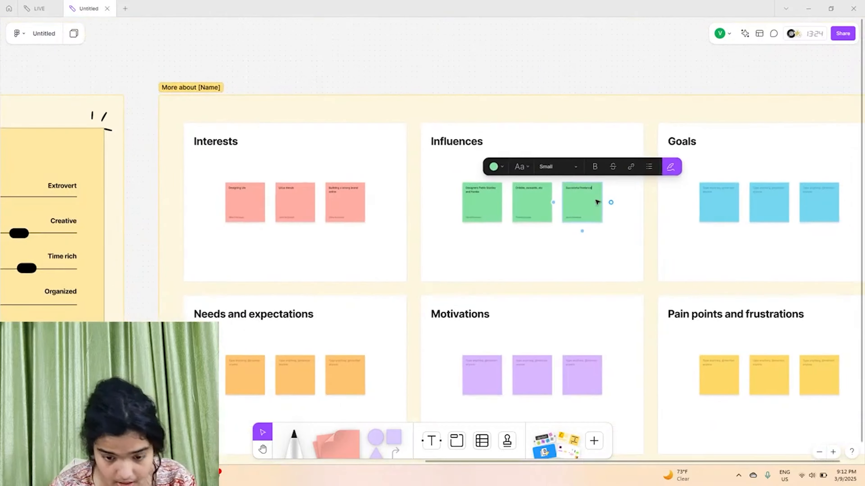
pyautogui.hscroll(4, 597, 202)
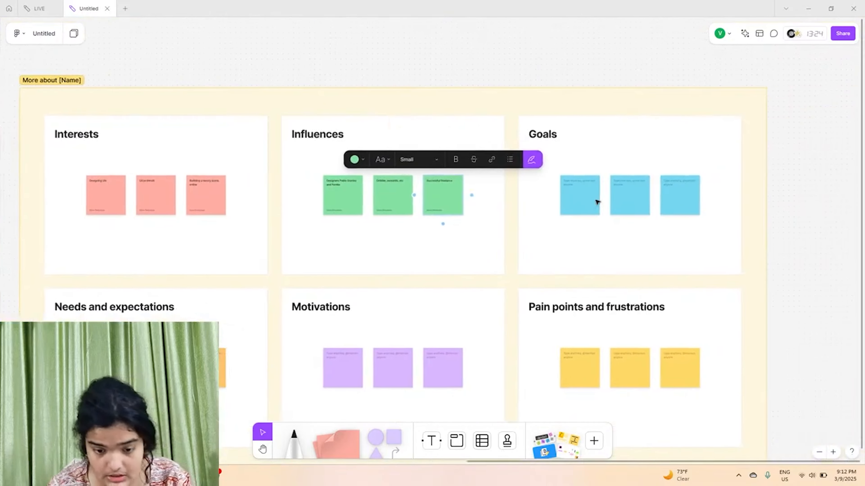
pyautogui.click(567, 196)
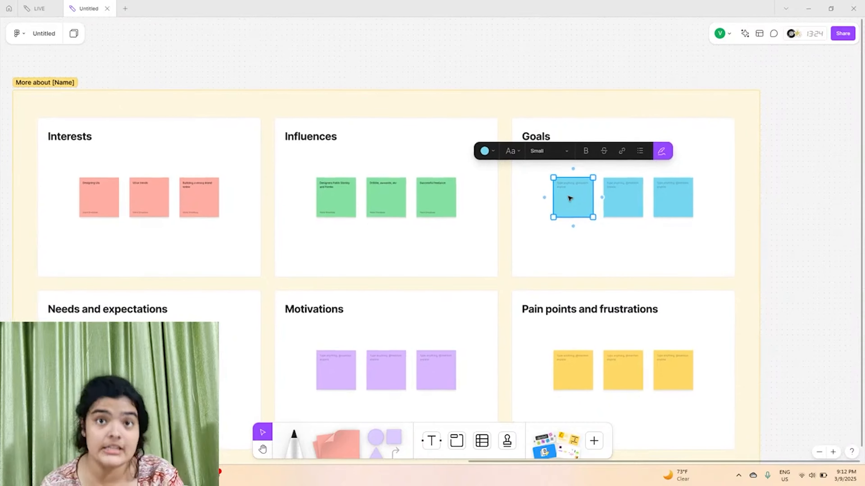
pyautogui.scroll(4, 570, 198)
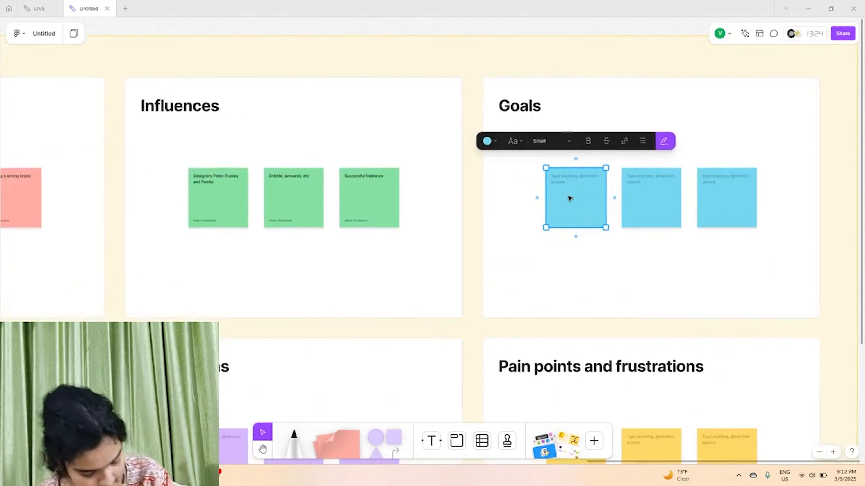
pyautogui.scroll(5, 570, 199)
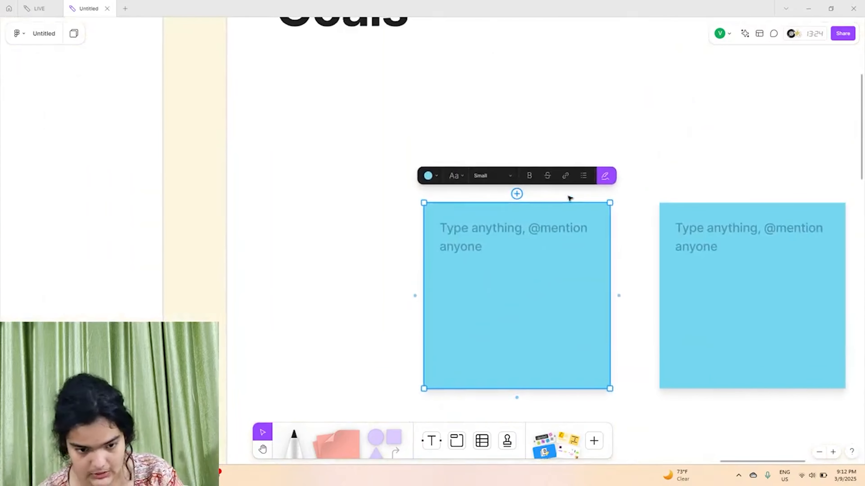
pyautogui.scroll(2, 570, 199)
pyautogui.scroll(-1, 570, 199)
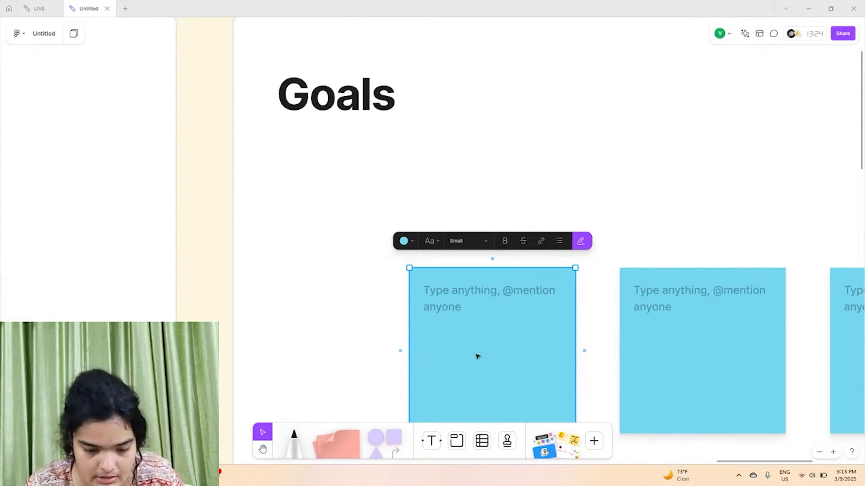
pyautogui.click(469, 304)
pyautogui.write('Sec')
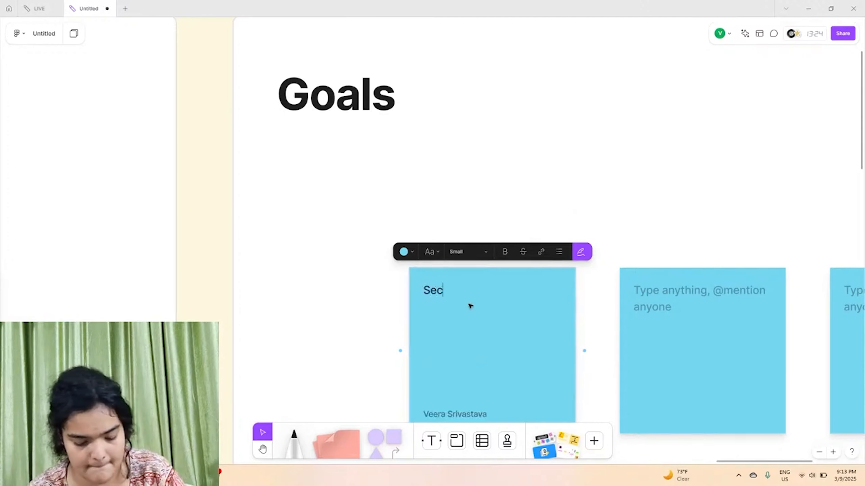
pyautogui.write('uring recurr')
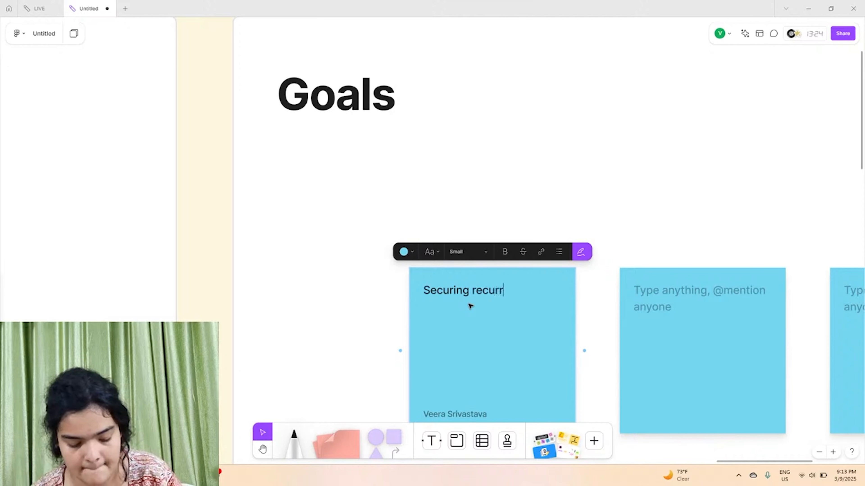
pyautogui.write('ing cleint')
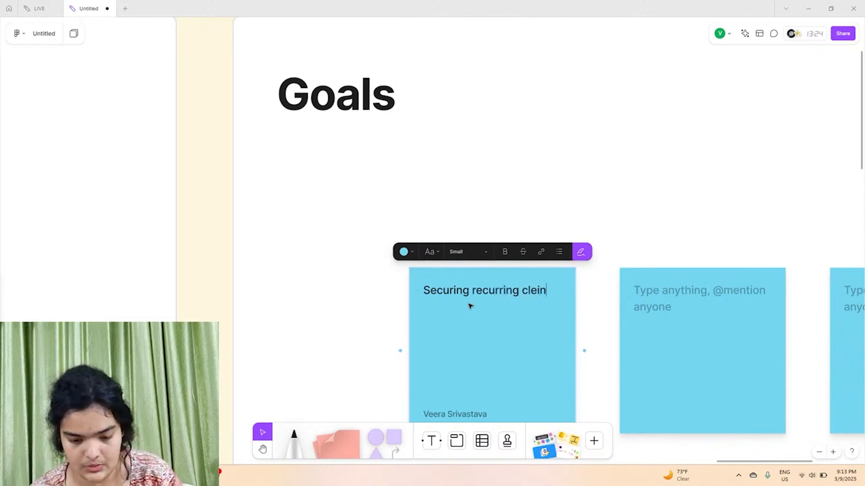
pyautogui.press('BackSpace')
pyautogui.press('BackSpace')
pyautogui.press('BackSpace')
pyautogui.write('ients')
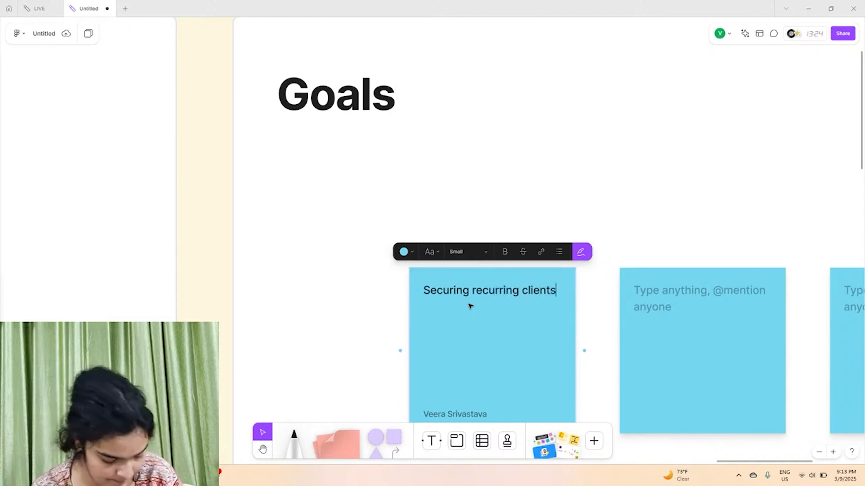
# Step: Write "improving therir personla brand" on the second sticky note under Goals, keeping the note in its original place
pyautogui.moveTo(681, 283); pyautogui.dragTo(667, 291)
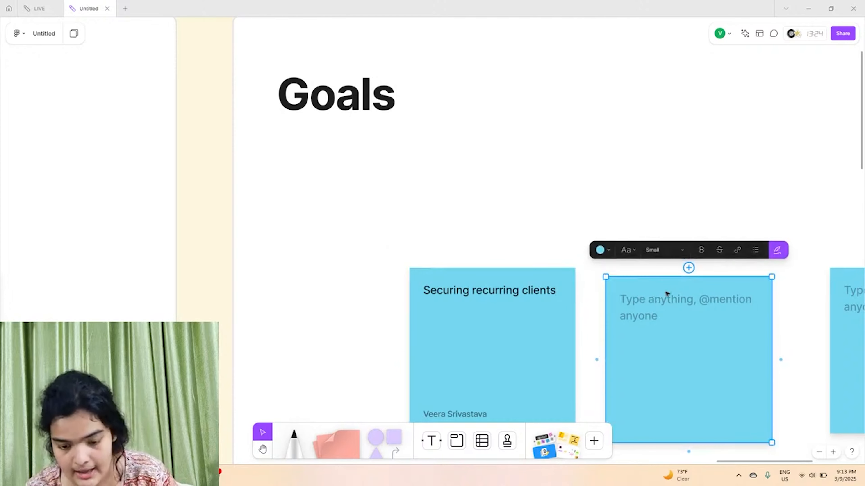
pyautogui.click(696, 299)
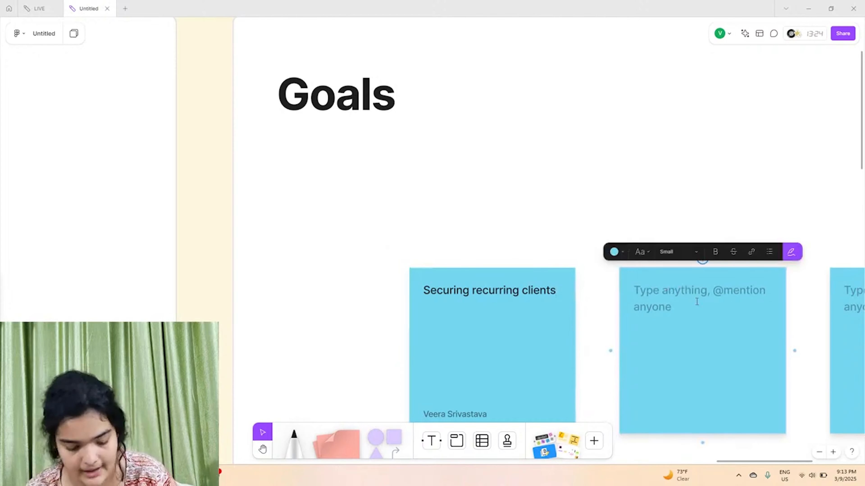
pyautogui.write('improving')
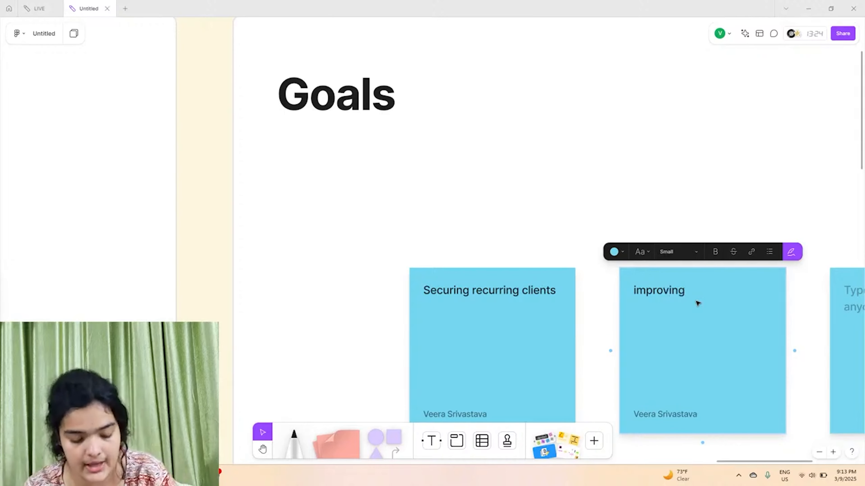
pyautogui.write(' therir p')
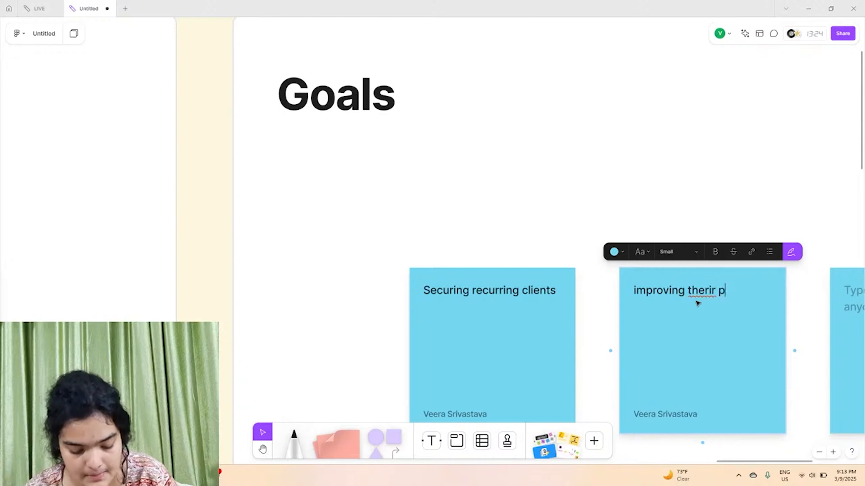
pyautogui.write('ersonla brand')
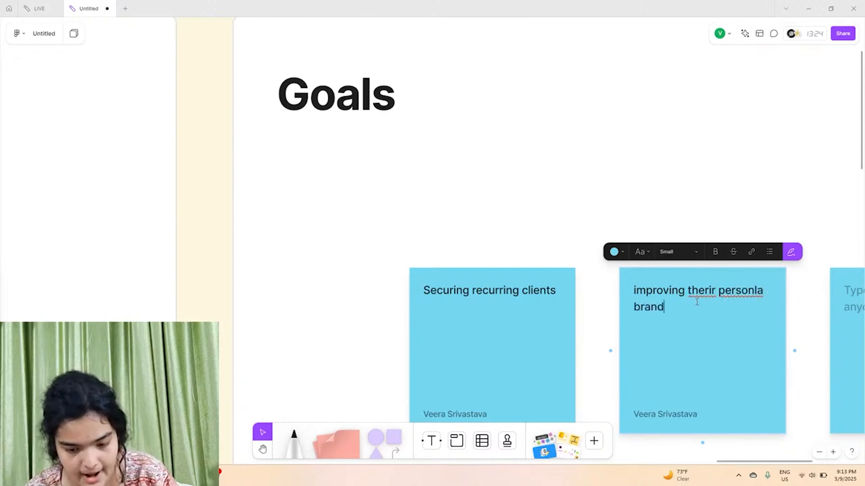
# Step: Open the third sticky note under Goals for text entry
pyautogui.hscroll(5, 696, 301)
pyautogui.doubleClick(650, 293)
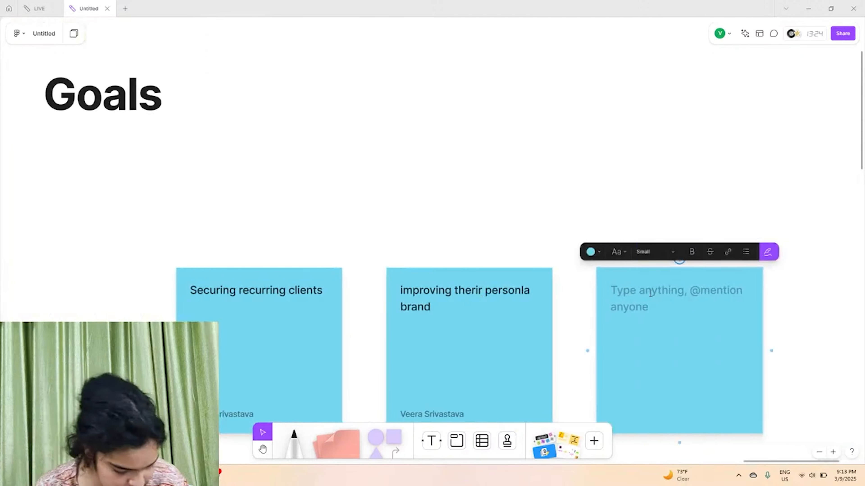